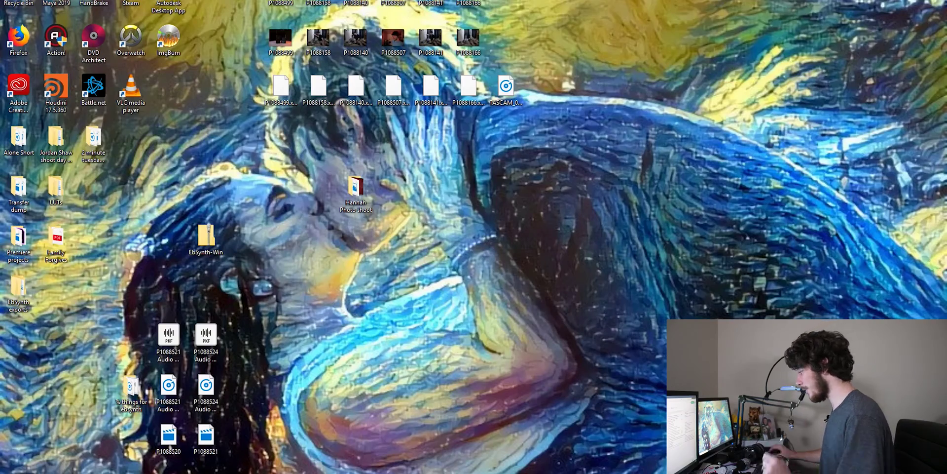
# - Download the Windows EbSynth zip (EbSynth-Win.zip, 18.7 MB) from ebsynth.com in Firefox
pyautogui.click(272, 445)
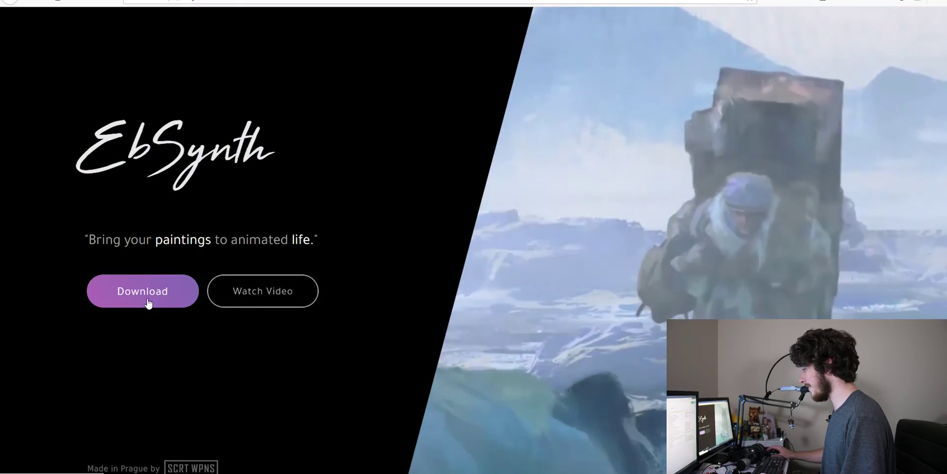
pyautogui.click(148, 303)
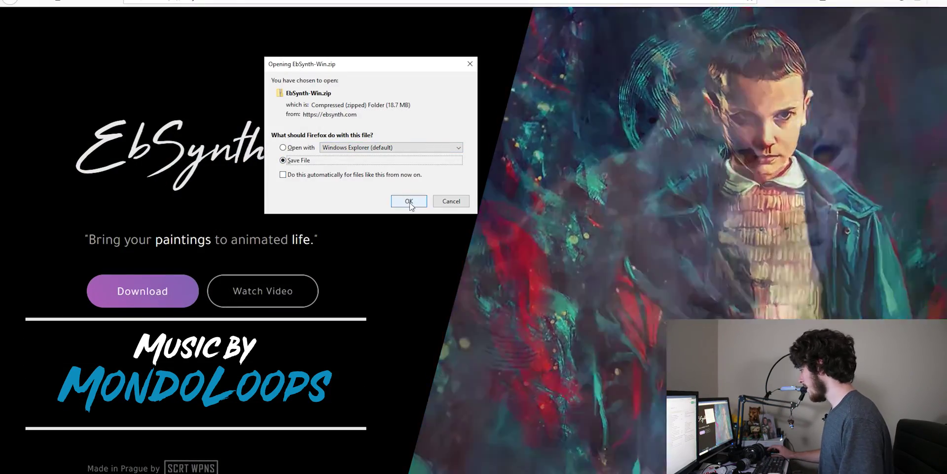
pyautogui.click(407, 202)
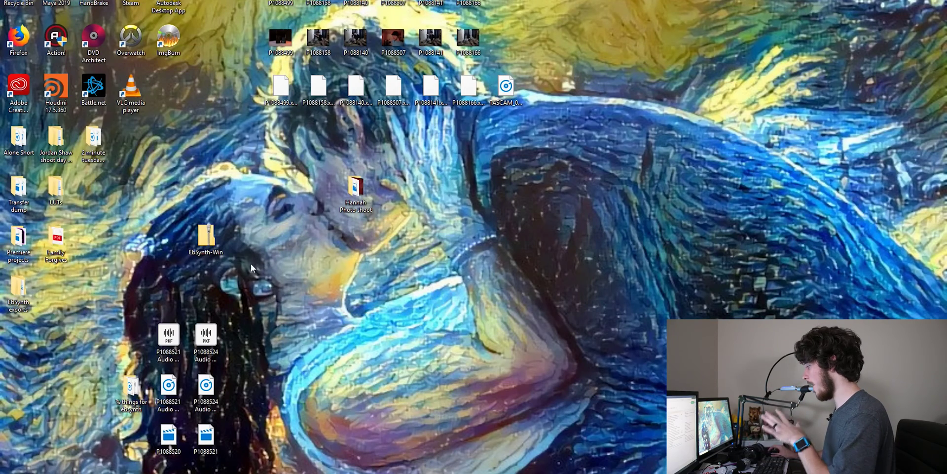
# - Extract the EbSynth-Win zip and launch EbSynth.exe, allowing it past SmartScreen
pyautogui.rightClick(215, 242)
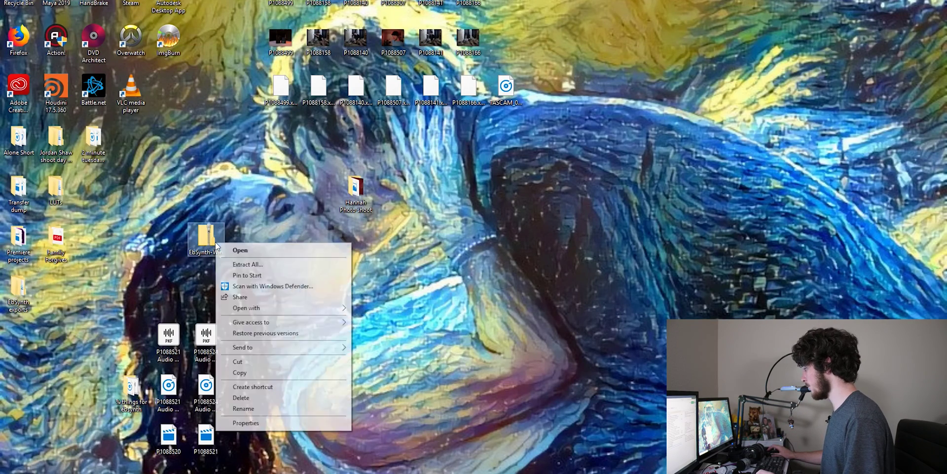
pyautogui.click(237, 261)
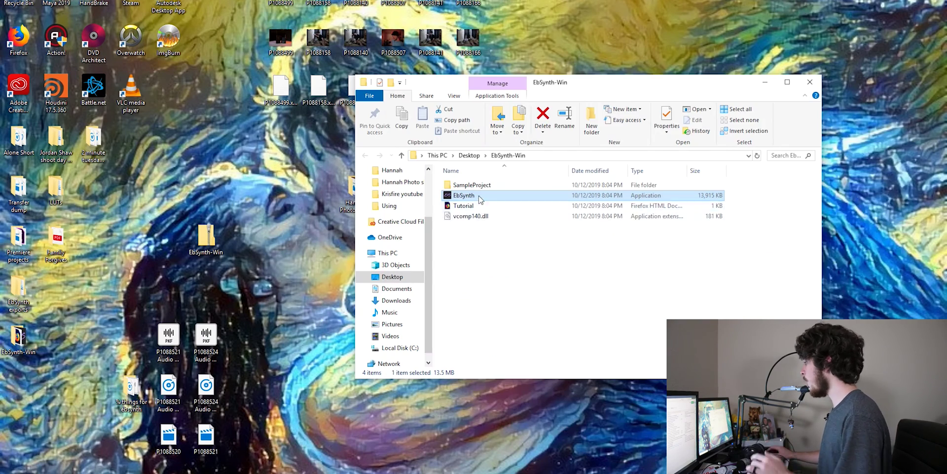
pyautogui.doubleClick(474, 196)
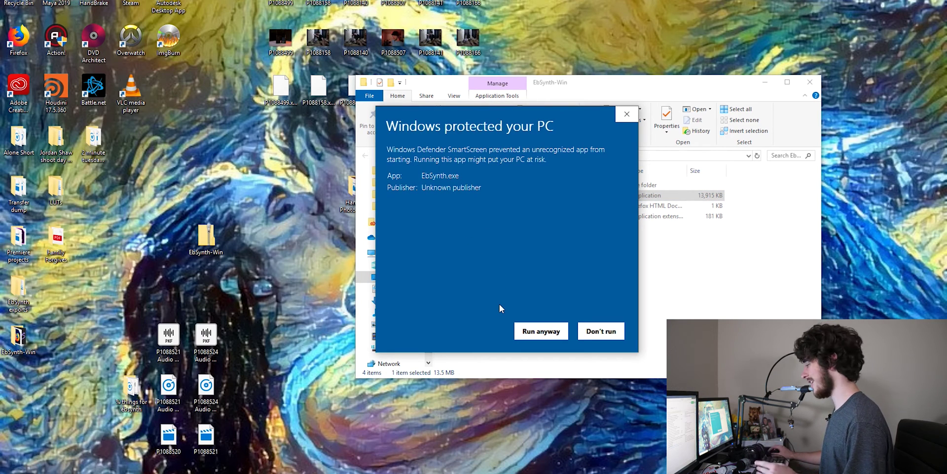
pyautogui.click(524, 331)
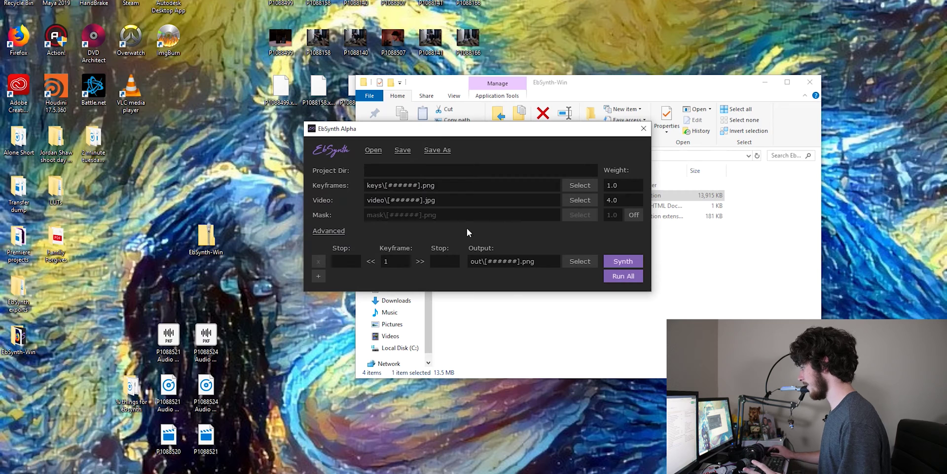
# - Move the EbSynth window to the top-left and expand its Advanced settings
pyautogui.moveTo(437, 131); pyautogui.dragTo(185, 2)
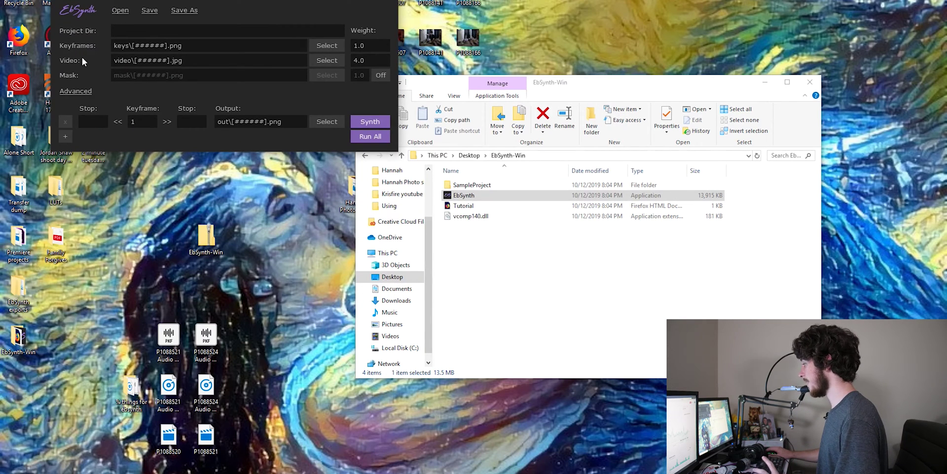
pyautogui.click(75, 91)
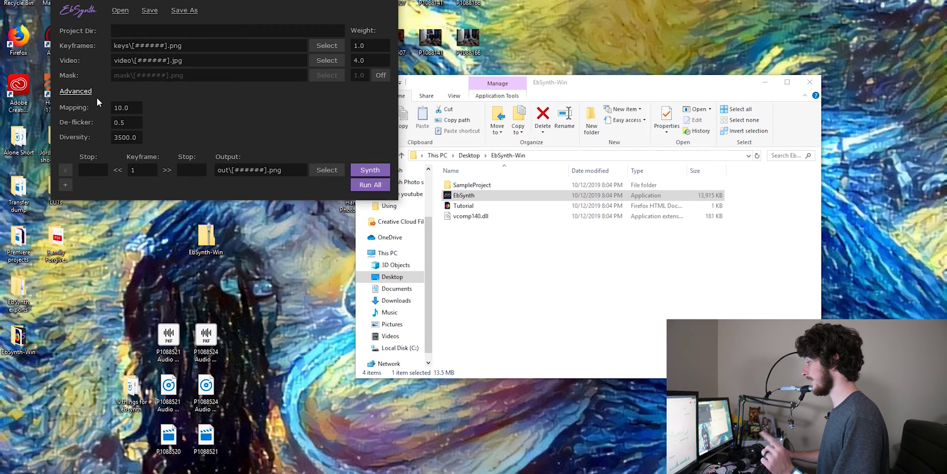
# - Browse the 100 lynx frames in SampleProject's video folder
pyautogui.doubleClick(491, 185)
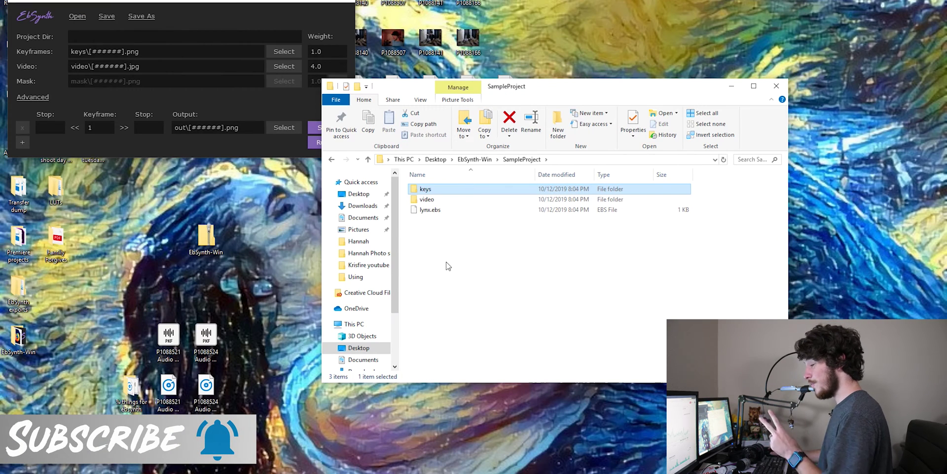
pyautogui.doubleClick(439, 201)
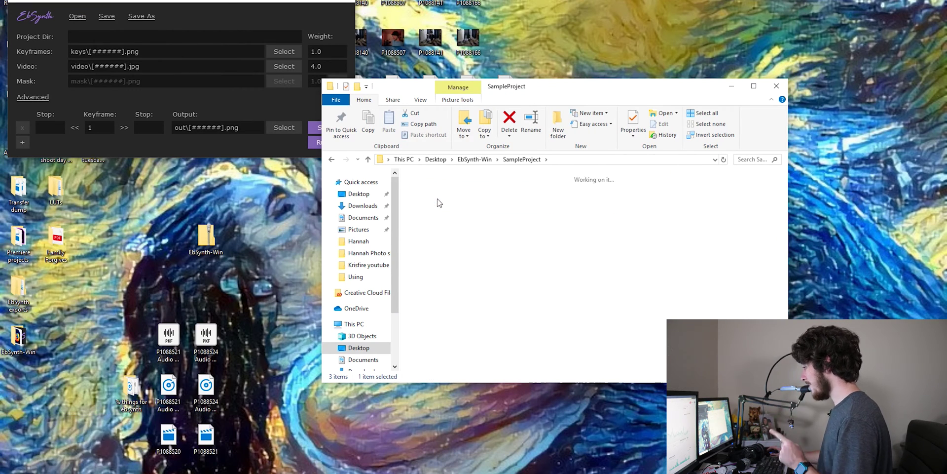
pyautogui.scroll(-10, 440, 205)
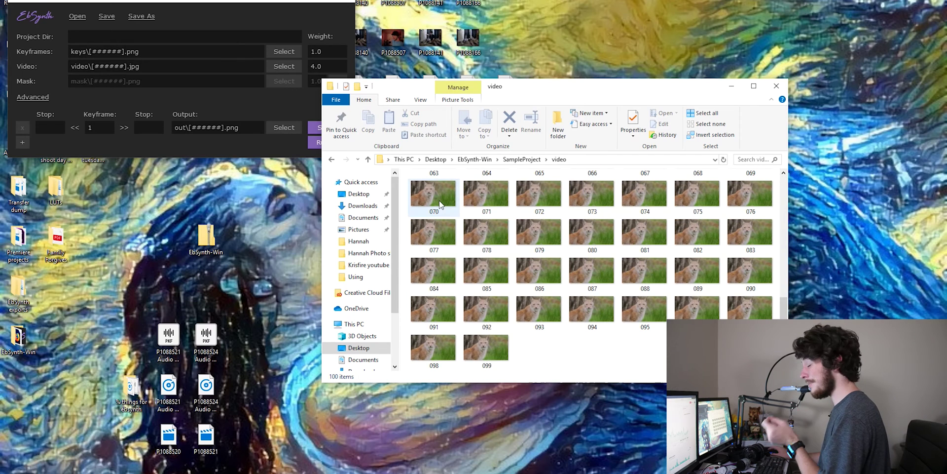
pyautogui.scroll(10, 446, 220)
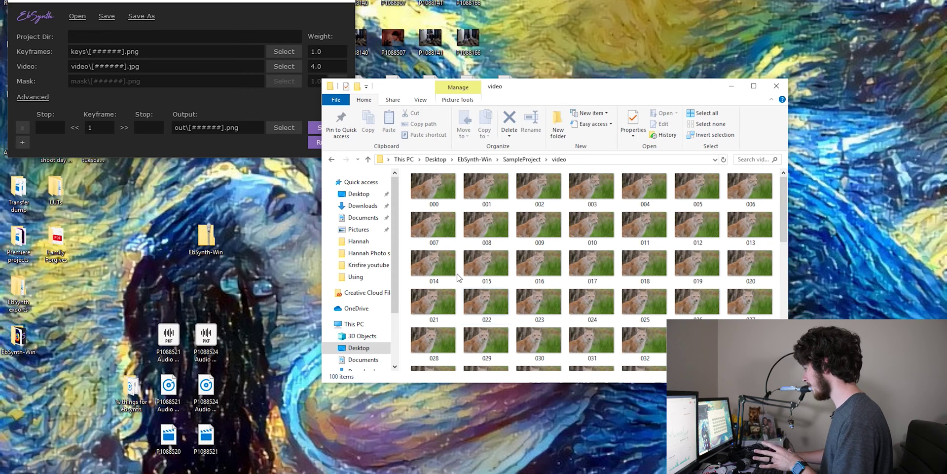
# - Open SampleProject's keys folder and view keyframe 099 in Photos
pyautogui.click(521, 158)
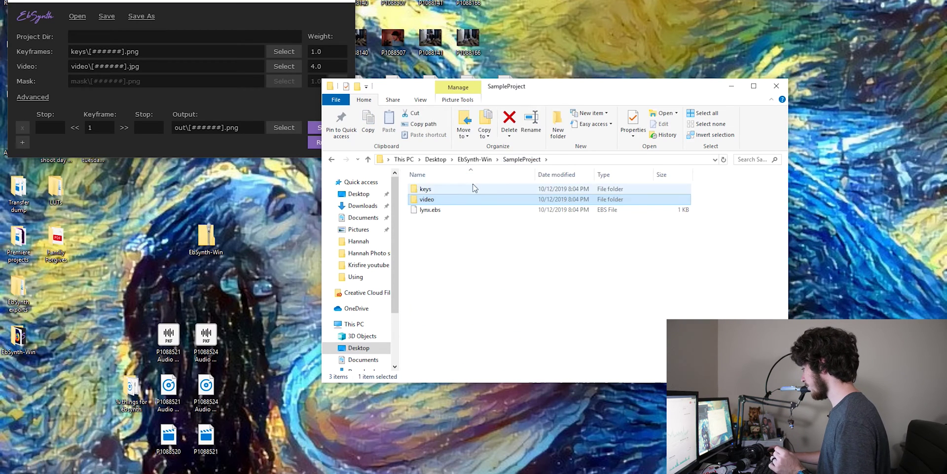
pyautogui.doubleClick(473, 188)
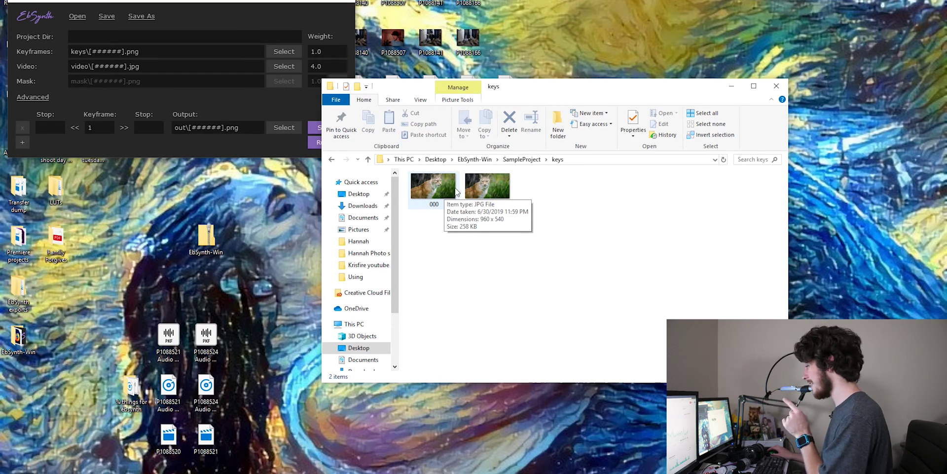
pyautogui.doubleClick(486, 186)
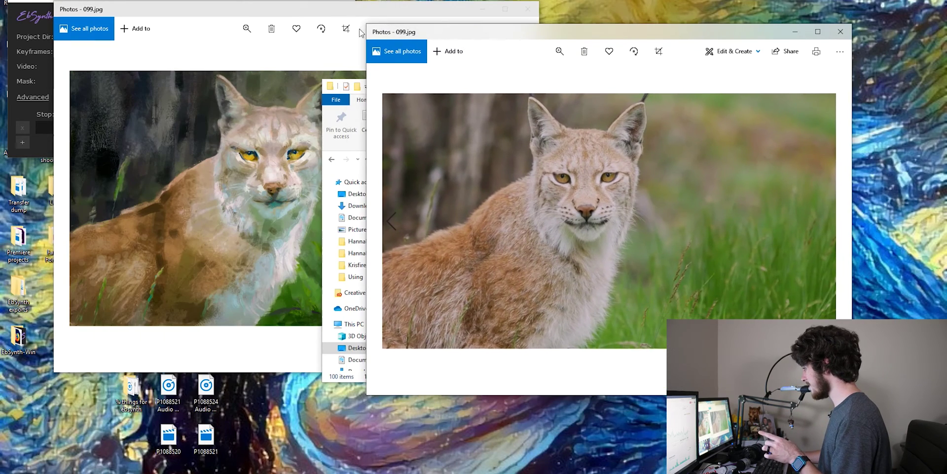
# - Compare the painted and original lynx frame 099, close both photos, and return to SampleProject
pyautogui.click(361, 31)
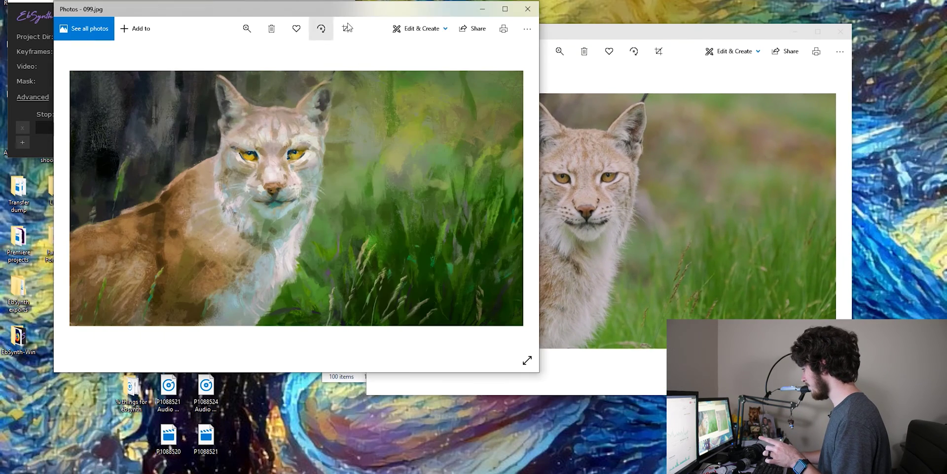
pyautogui.click(551, 29)
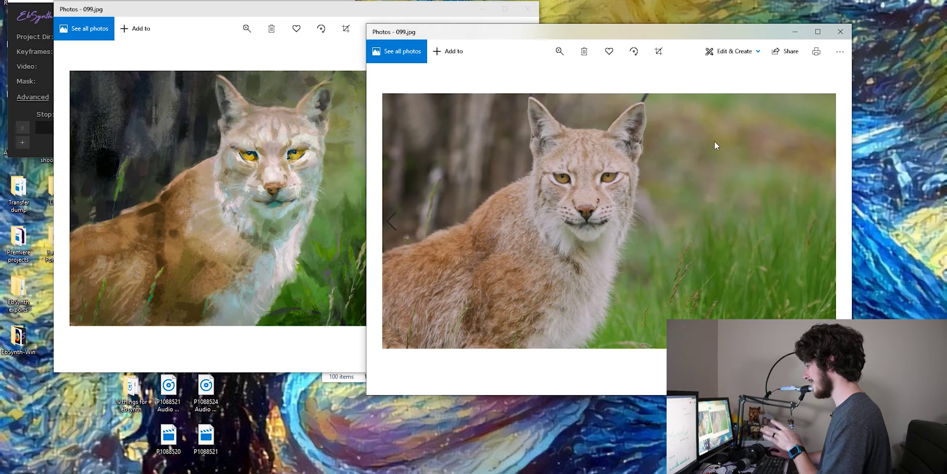
pyautogui.click(835, 34)
pyautogui.click(527, 9)
pyautogui.click(522, 159)
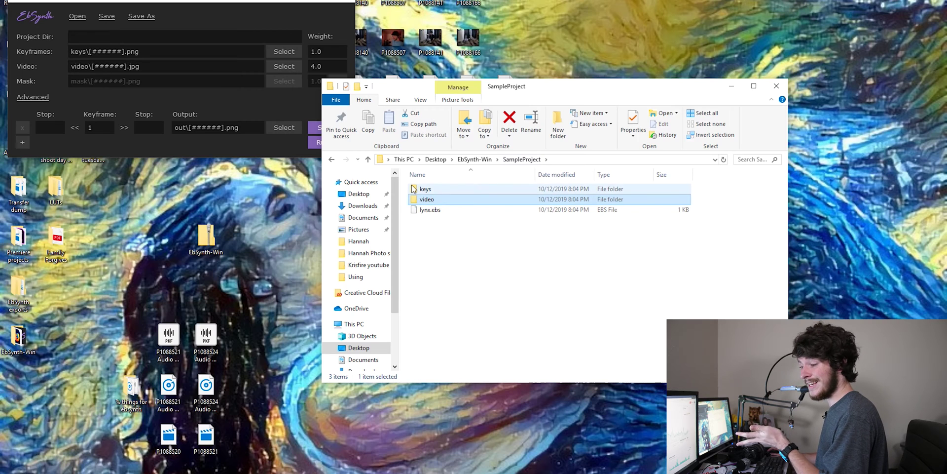
# - Load the keys and video folders into EbSynth as keyframes and frames, and add a second keyframe row
pyautogui.moveTo(413, 188)
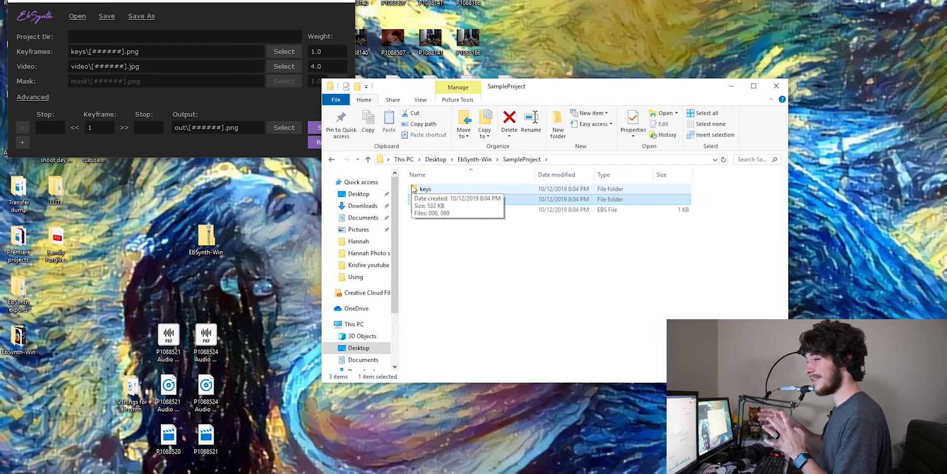
pyautogui.click(449, 190)
pyautogui.moveTo(434, 194); pyautogui.dragTo(153, 52)
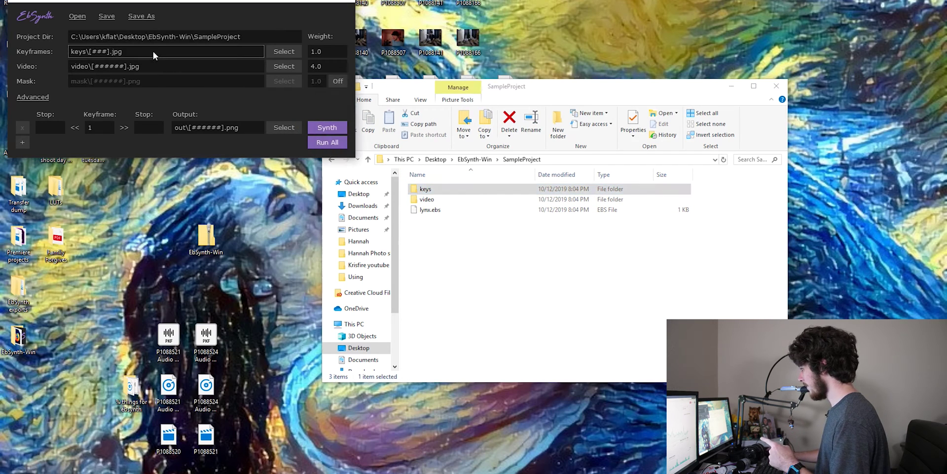
pyautogui.moveTo(427, 198); pyautogui.dragTo(98, 63)
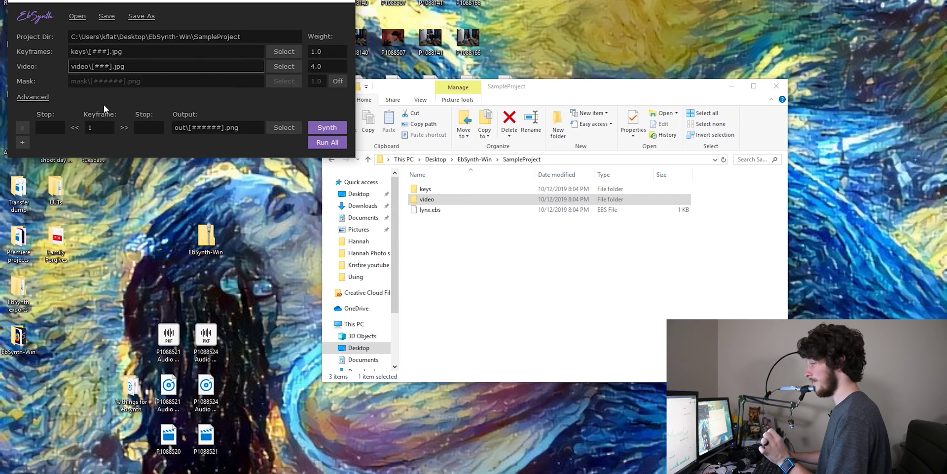
pyautogui.click(34, 98)
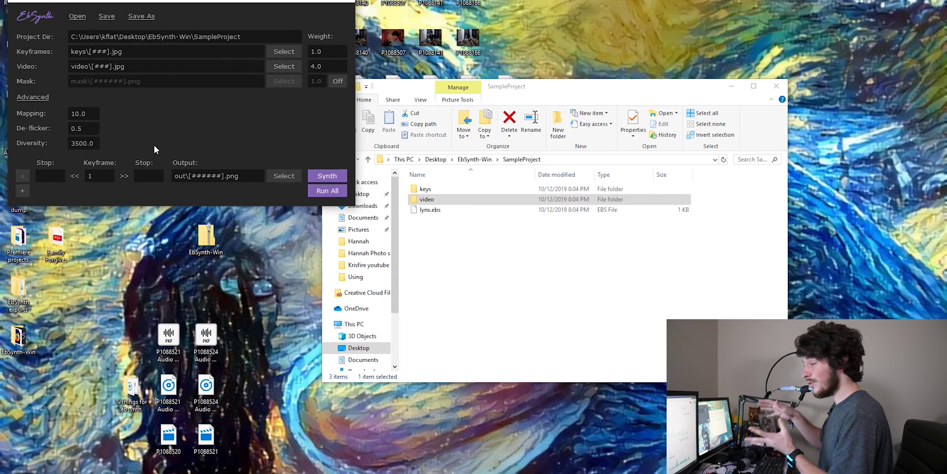
pyautogui.click(23, 190)
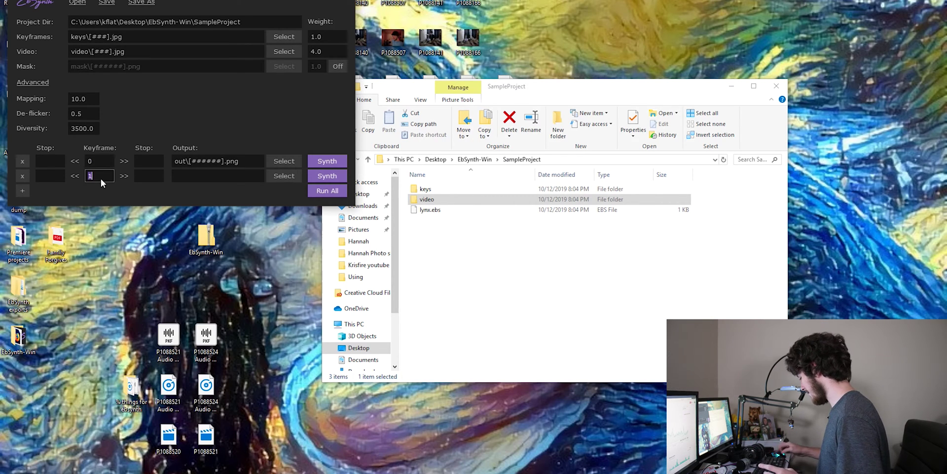
# - Set row 1 to keyframe 0 and row 2 to keyframe 99, each with stops 0 and 99
pyautogui.click(51, 162)
pyautogui.write('1')
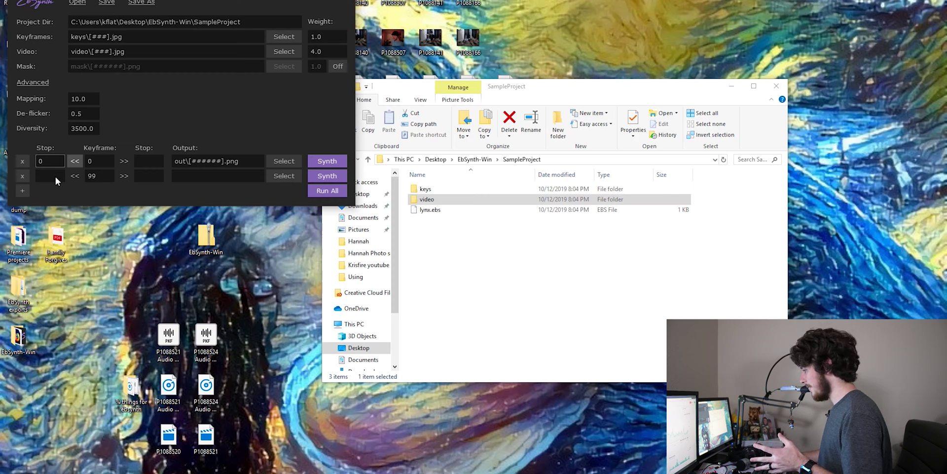
pyautogui.click(146, 162)
pyautogui.write('1')
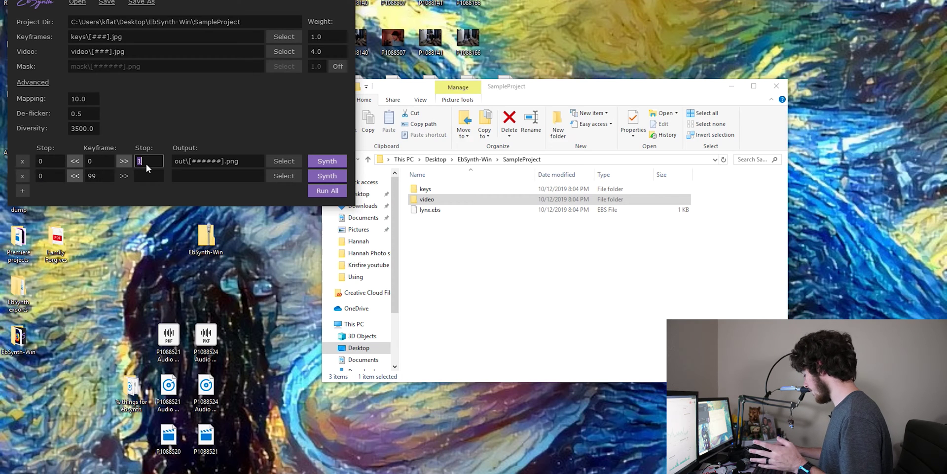
pyautogui.write('99')
pyautogui.click(152, 178)
pyautogui.write('1')
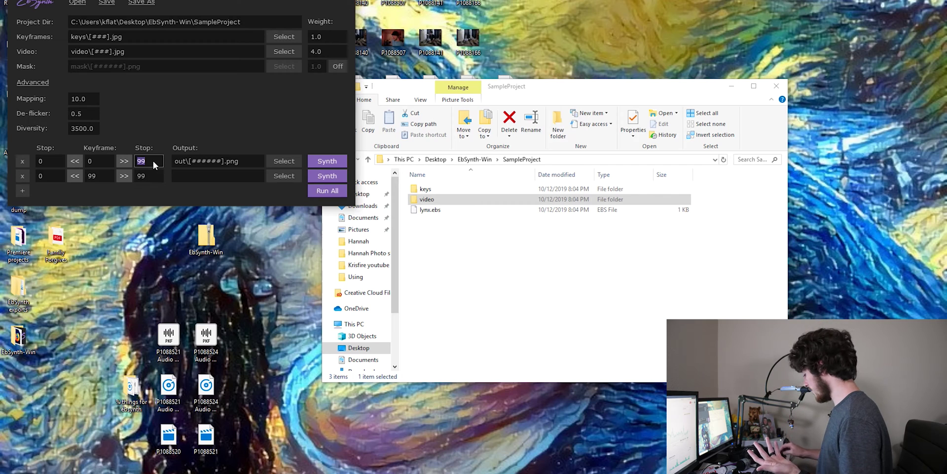
pyautogui.click(59, 175)
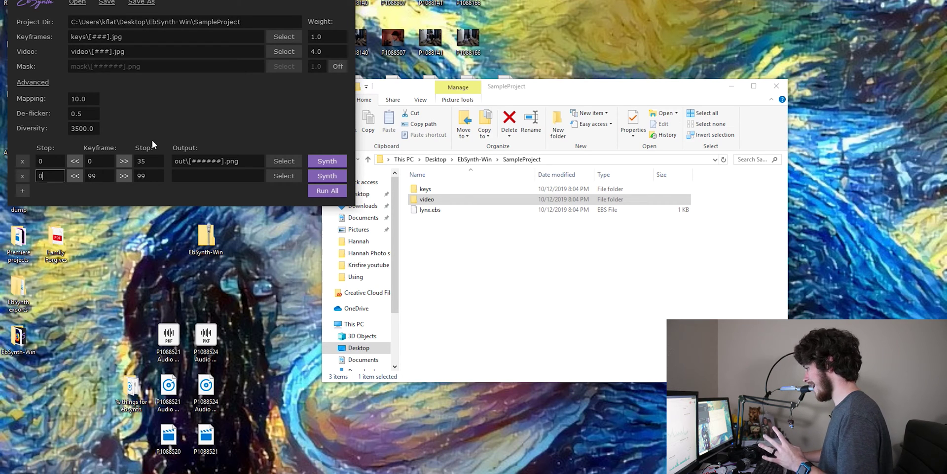
pyautogui.click(152, 163)
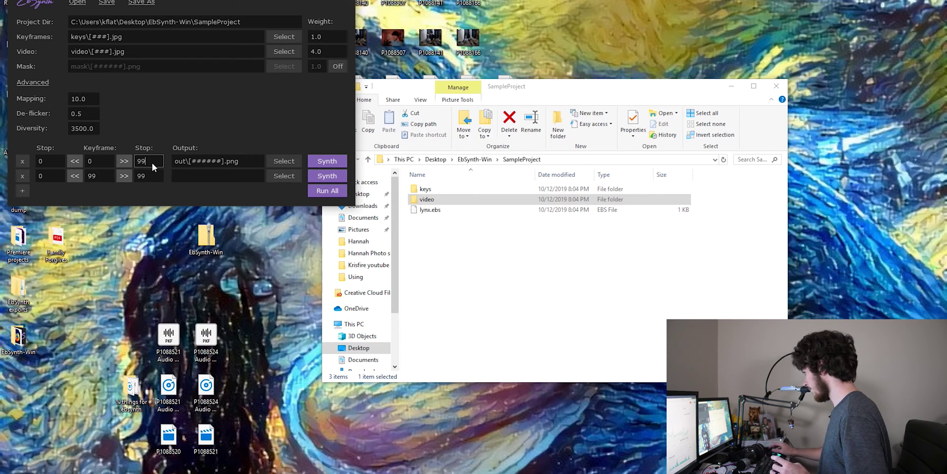
# - Set outputs to out-0\[######].png and out-99\[######].png, then run both rows
pyautogui.click(194, 164)
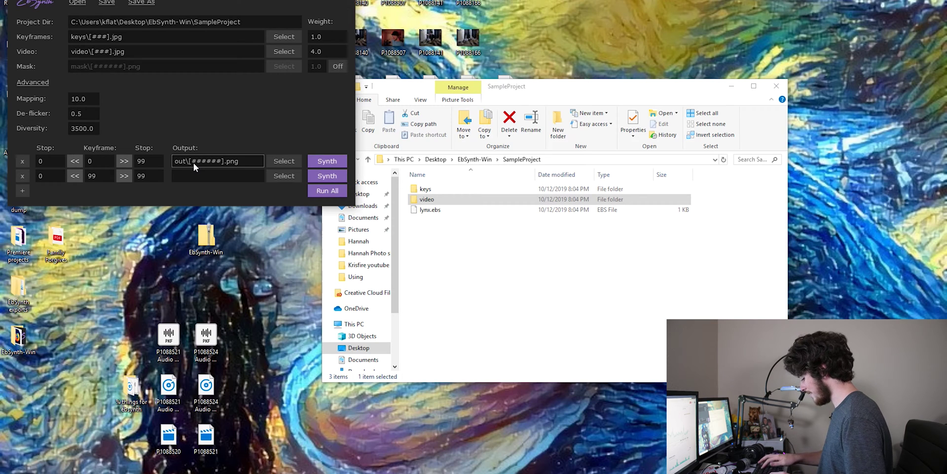
pyautogui.write('-0')
pyautogui.click(201, 177)
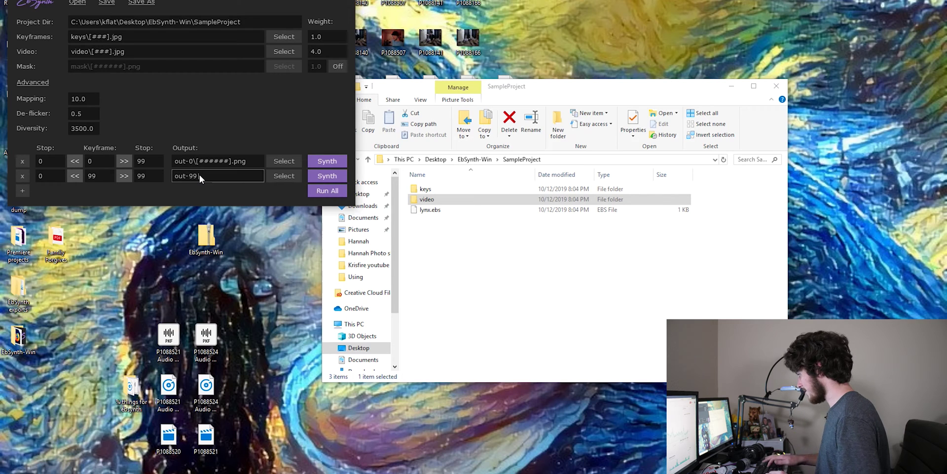
pyautogui.write('out-99\\[#')
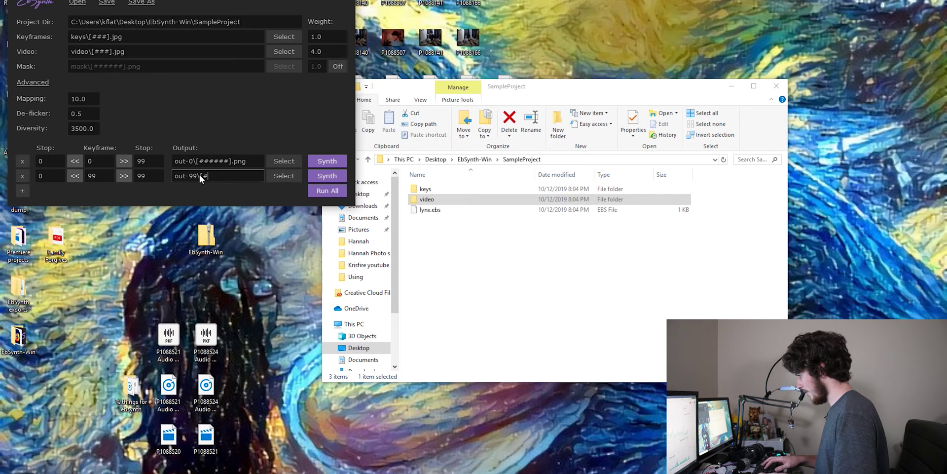
pyautogui.write('#####')
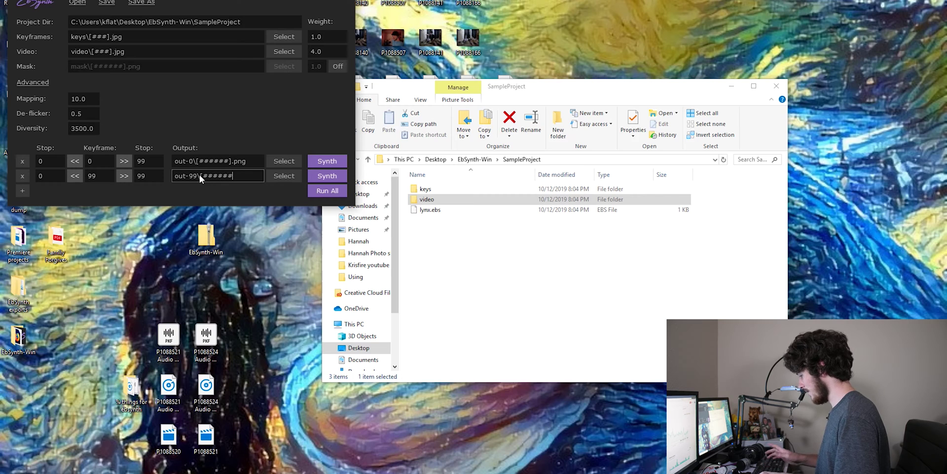
pyautogui.write('].png')
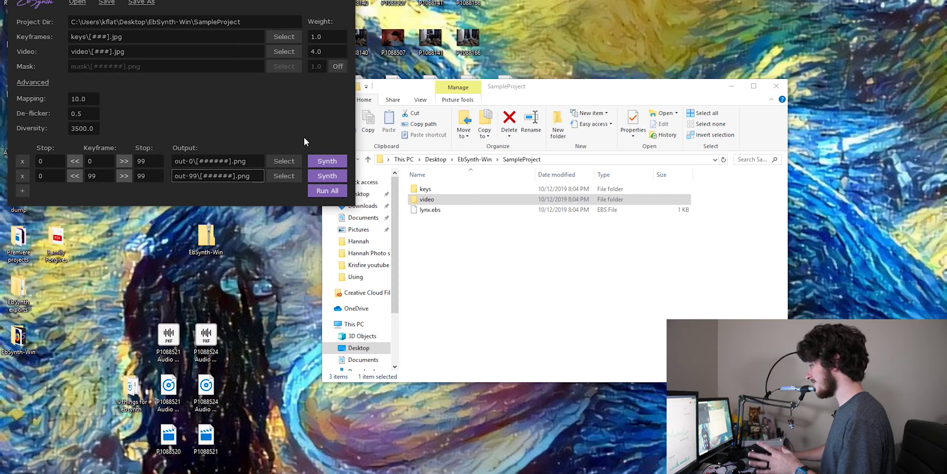
pyautogui.click(325, 190)
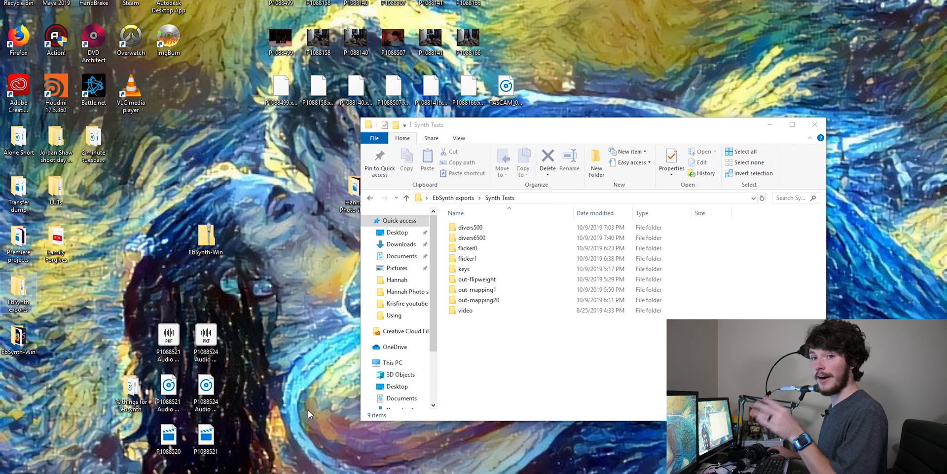
pyautogui.doubleClick(481, 300)
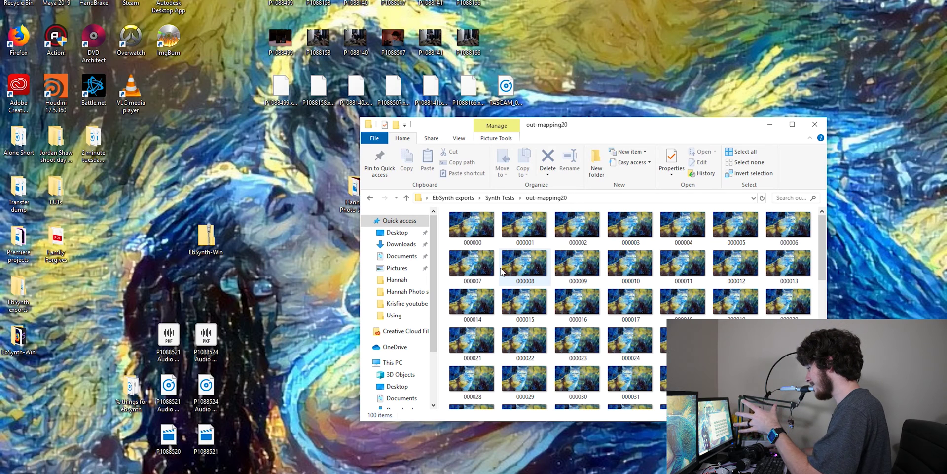
pyautogui.scroll(-8, 501, 270)
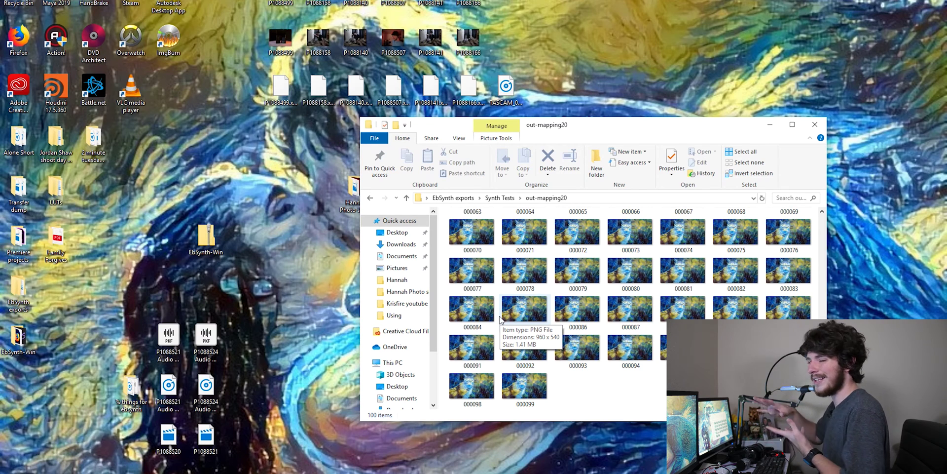
pyautogui.press('BackSpace')
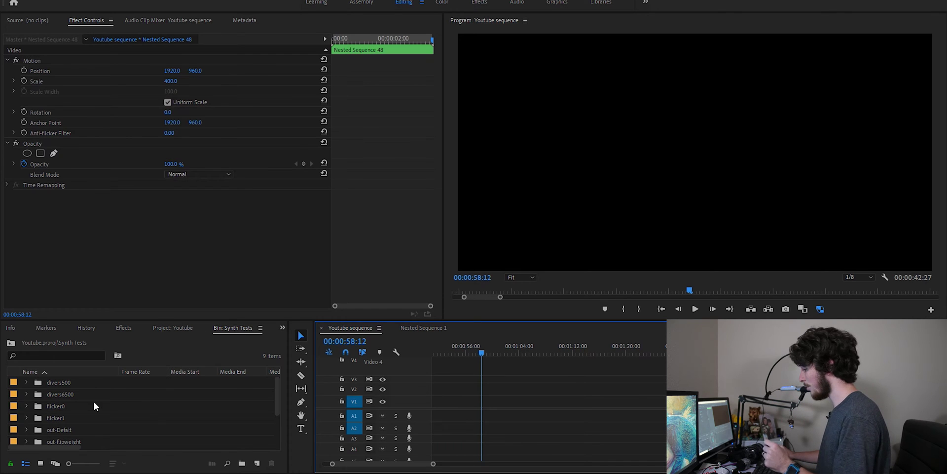
# - Pick the video folder of original frames in the Synth Tests bin for automated sequence placement
pyautogui.scroll(-2, 94, 402)
pyautogui.scroll(2, 92, 410)
pyautogui.click(53, 405)
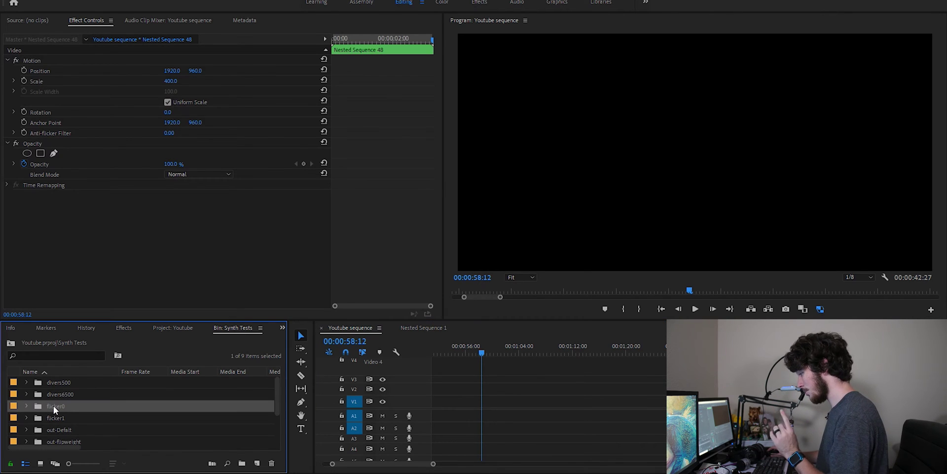
pyautogui.click(64, 394)
pyautogui.click(61, 382)
pyautogui.scroll(-2, 77, 405)
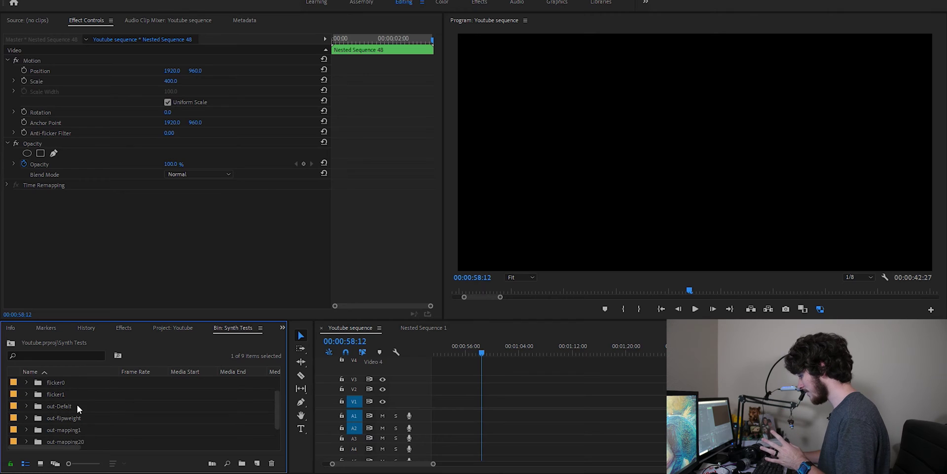
pyautogui.click(60, 429)
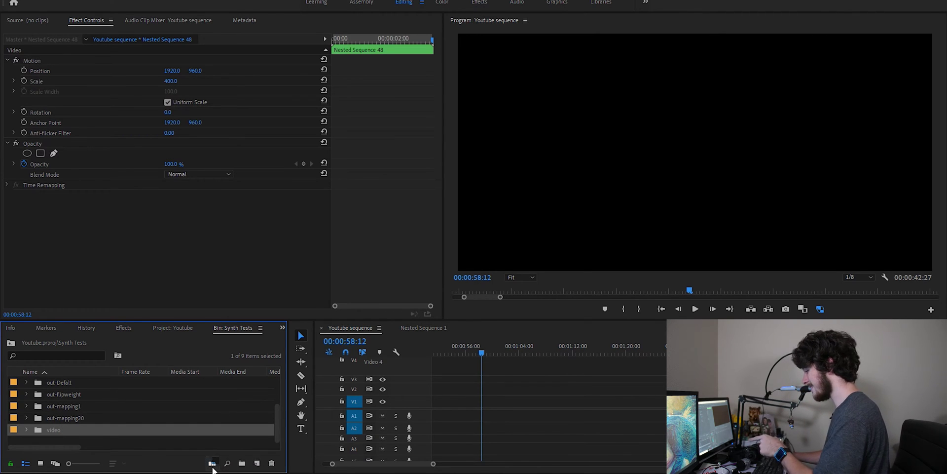
pyautogui.click(212, 463)
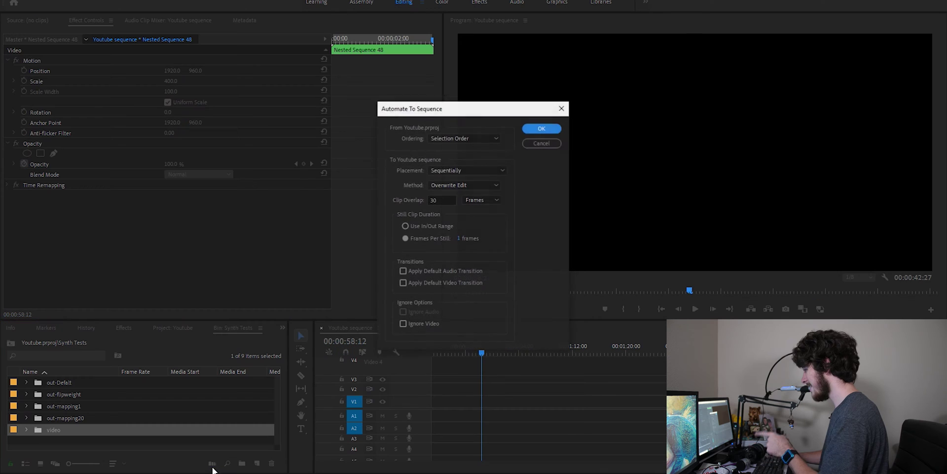
# - Keep Overwrite Edit placement and give each still a fixed duration of 1 frame
pyautogui.click(464, 185)
pyautogui.click(464, 175)
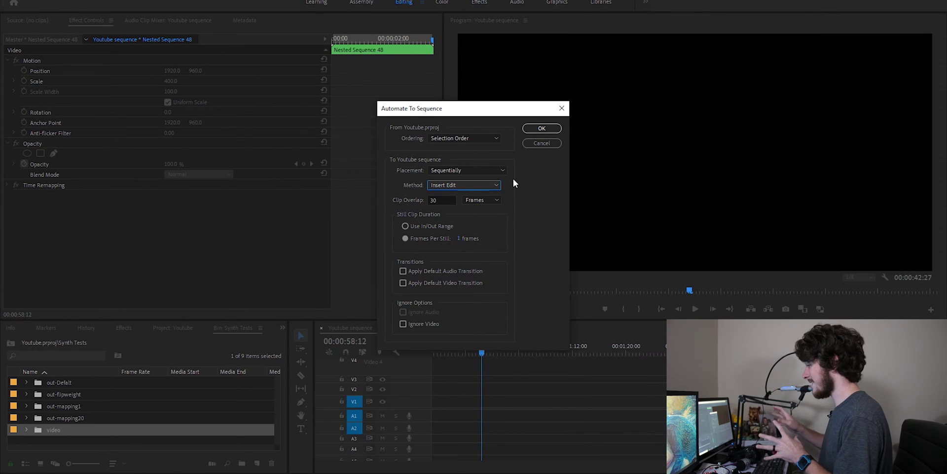
pyautogui.click(458, 186)
pyautogui.click(462, 201)
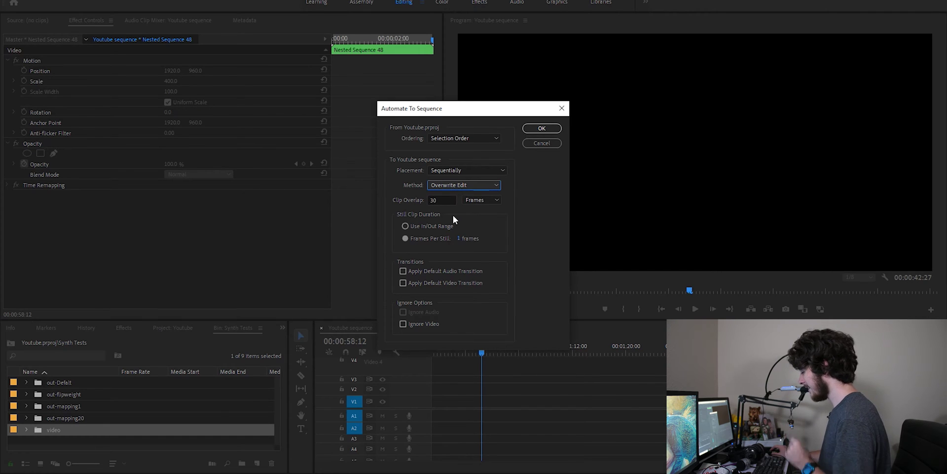
pyautogui.click(438, 226)
pyautogui.click(422, 237)
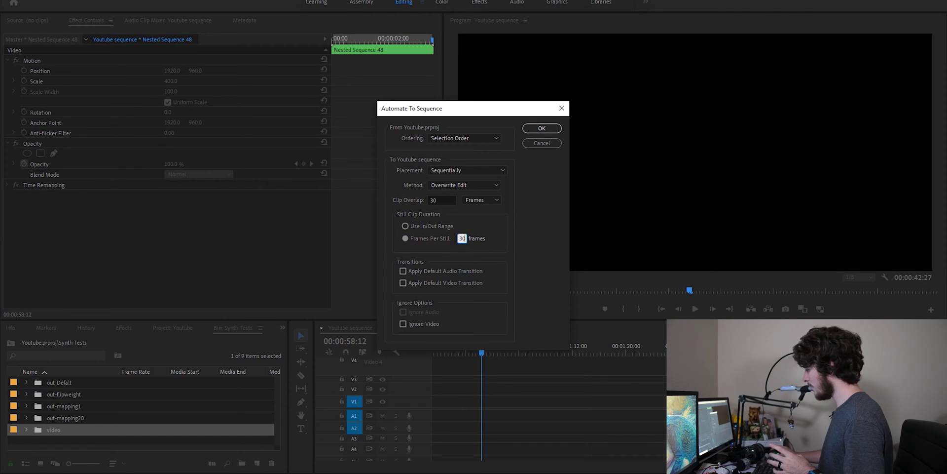
pyautogui.write('30')
pyautogui.write('1')
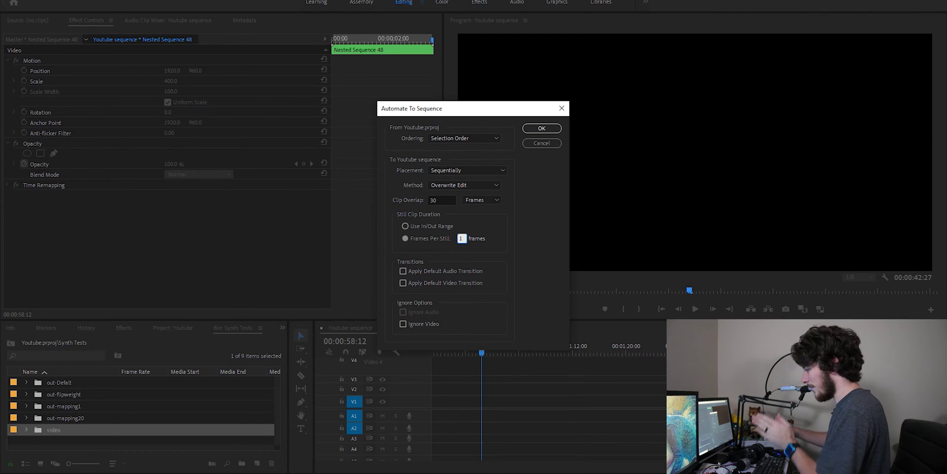
# - Place the lynx frames on V1 and nest them into Nested Sequence 1
pyautogui.click(528, 129)
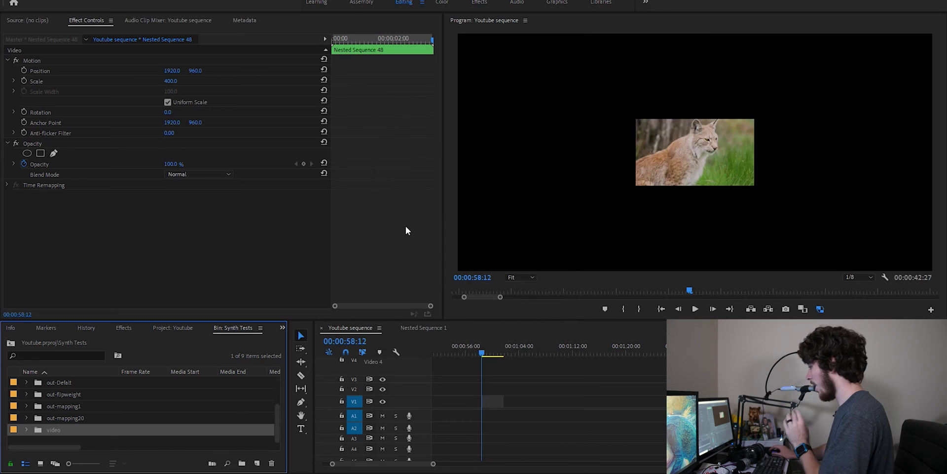
pyautogui.click(487, 402)
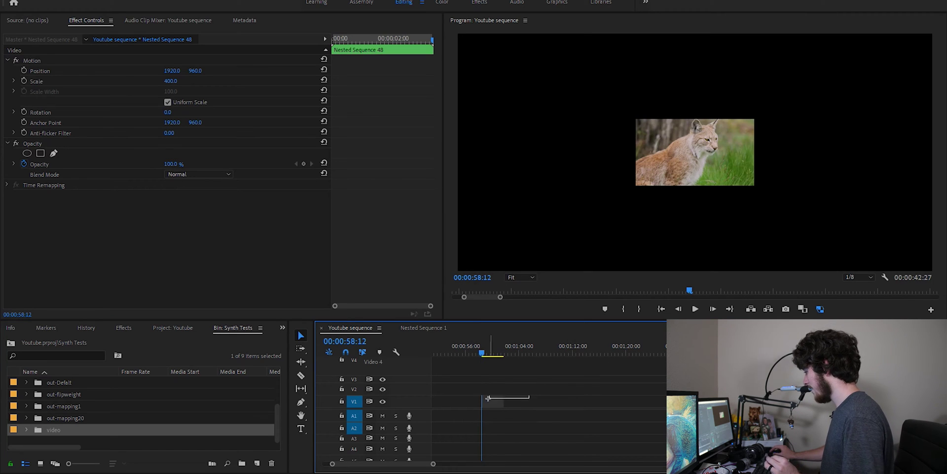
pyautogui.rightClick(486, 403)
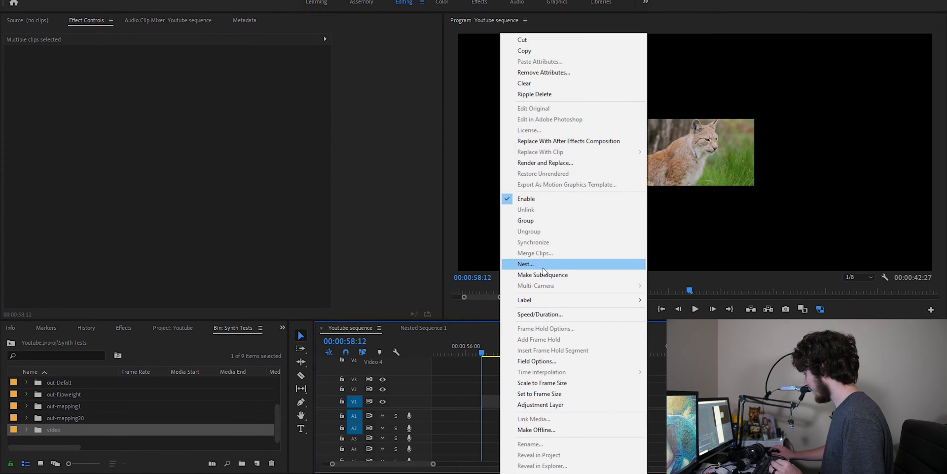
pyautogui.click(528, 264)
pyautogui.click(456, 241)
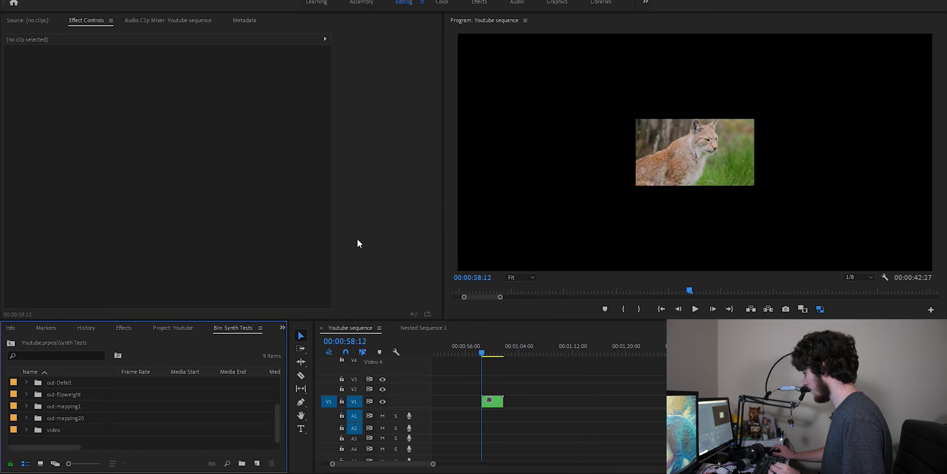
# - Scale the nested clip to 400 so it fills the frame, then stop playback
pyautogui.click(492, 398)
pyautogui.click(173, 81)
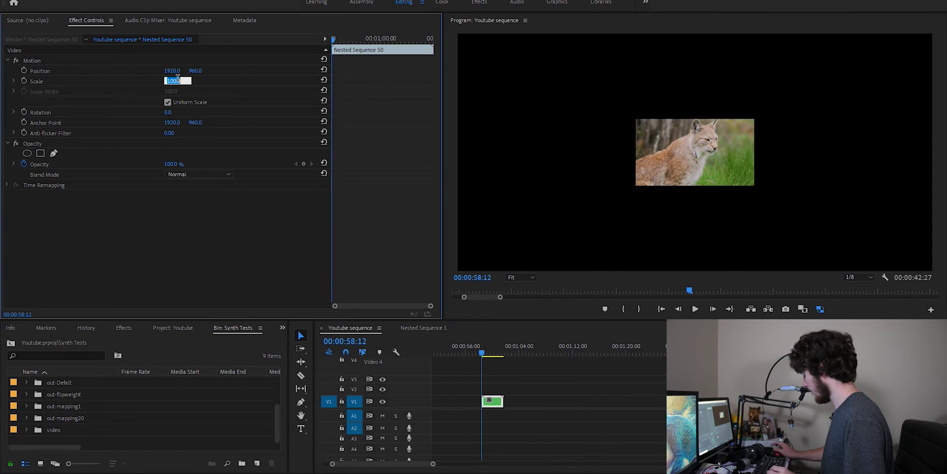
pyautogui.write('400')
pyautogui.press('Return')
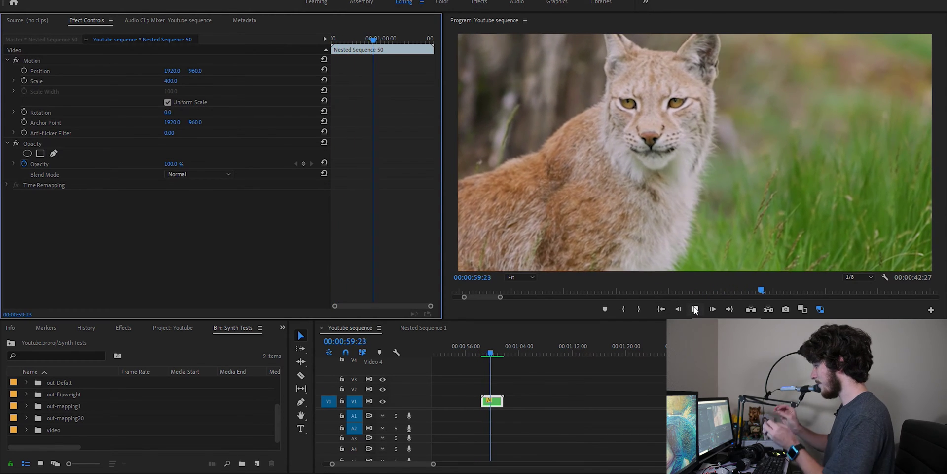
pyautogui.press('space')
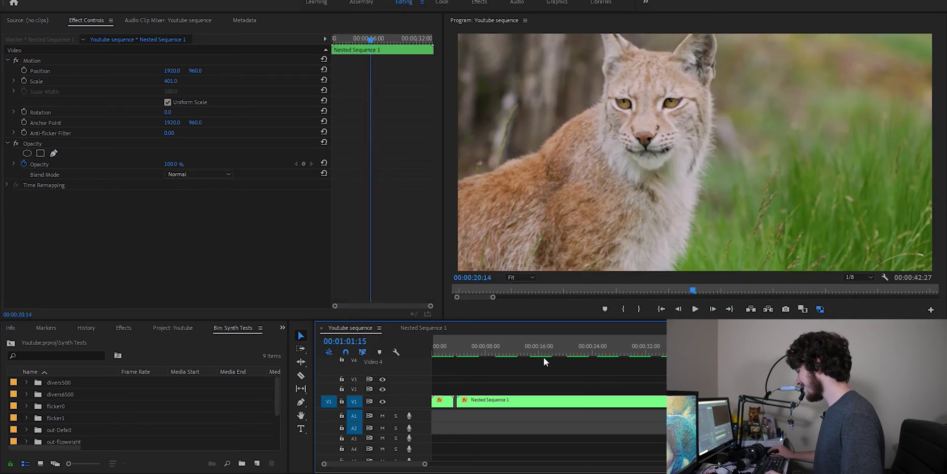
pyautogui.press('Home')
pyautogui.press('space')
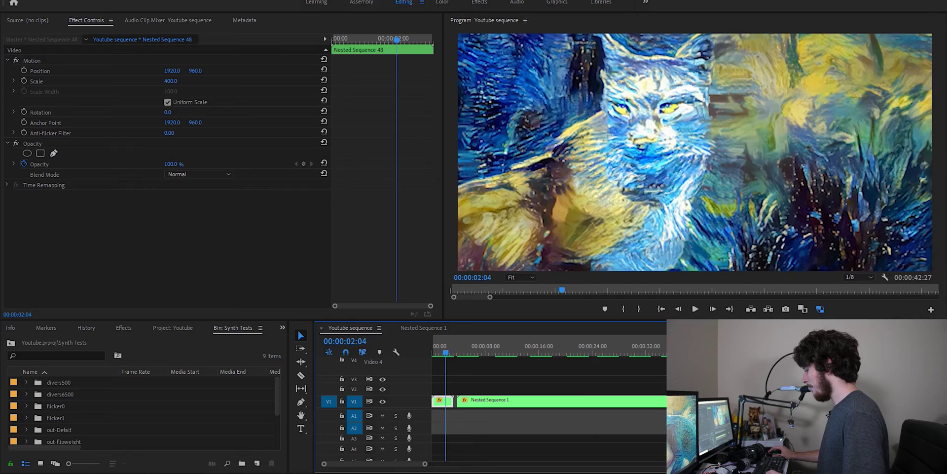
pyautogui.hotkey('alt', 'Tab')
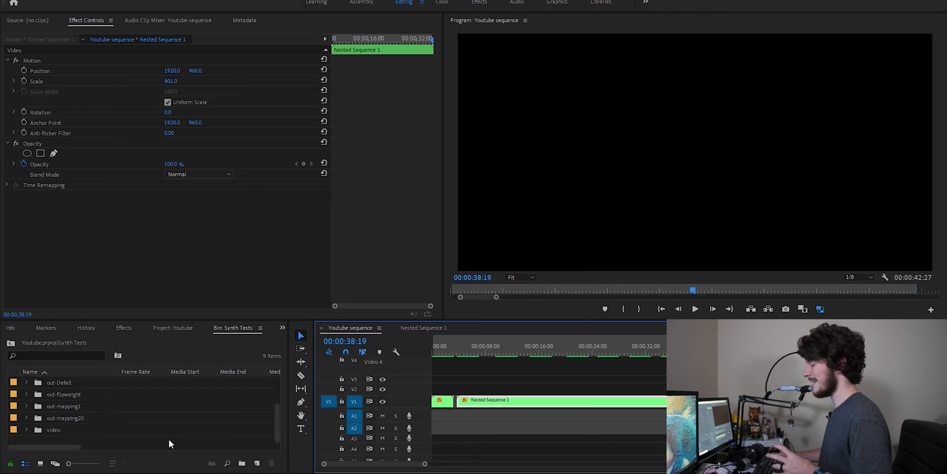
# - Bring EbSynth Alpha in front of Premiere Pro to show its keys, video and output settings
pyautogui.hotkey('alt', 'Tab')
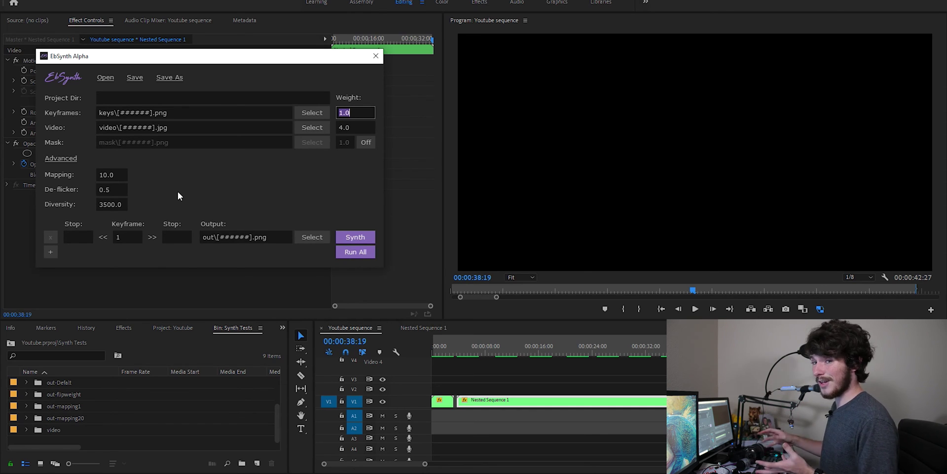
# - Clear focus from the Weight field in EbSynth
pyautogui.click(200, 186)
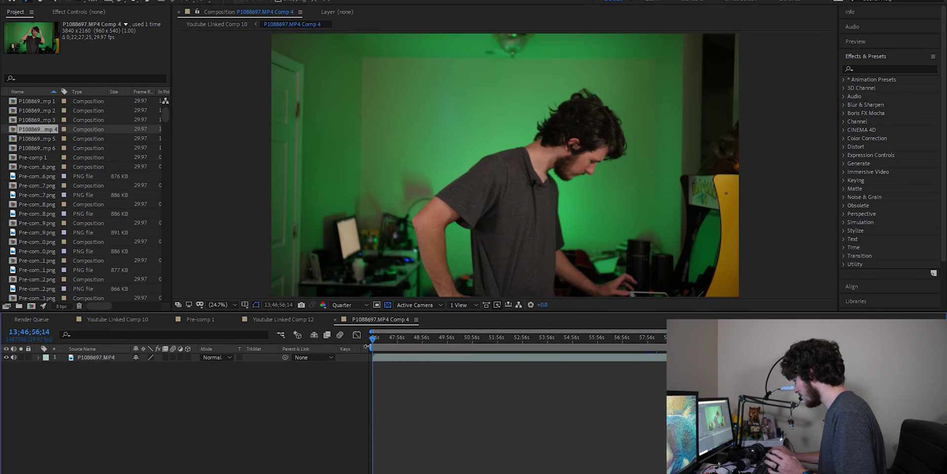
# - Trim the work area to roughly 49.5–51.5 s and scrub through that span
pyautogui.moveTo(367, 346); pyautogui.dragTo(448, 346)
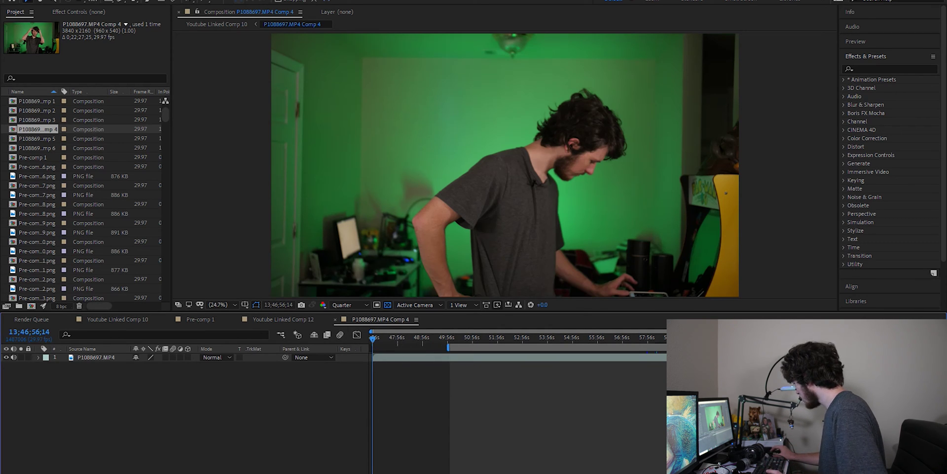
pyautogui.moveTo(666, 347); pyautogui.dragTo(494, 351)
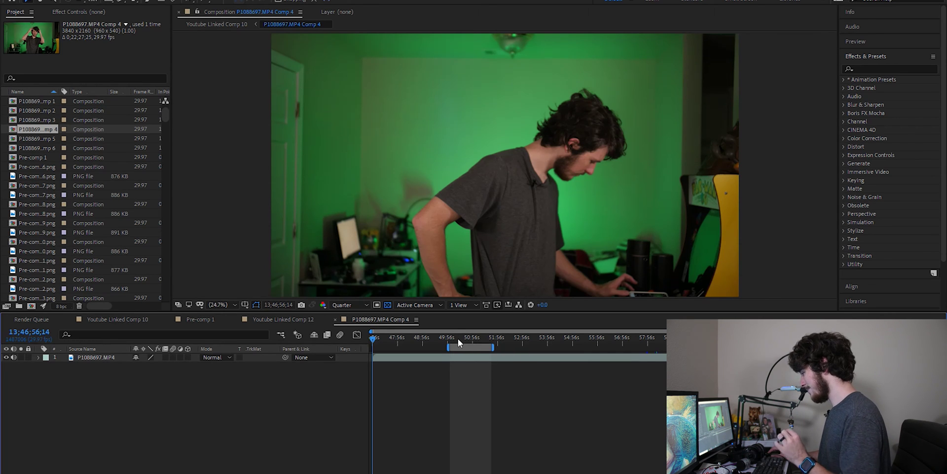
pyautogui.moveTo(458, 339)
pyautogui.mouseDown()
pyautogui.moveTo(490, 348)
pyautogui.moveTo(477, 348)
pyautogui.mouseUp()
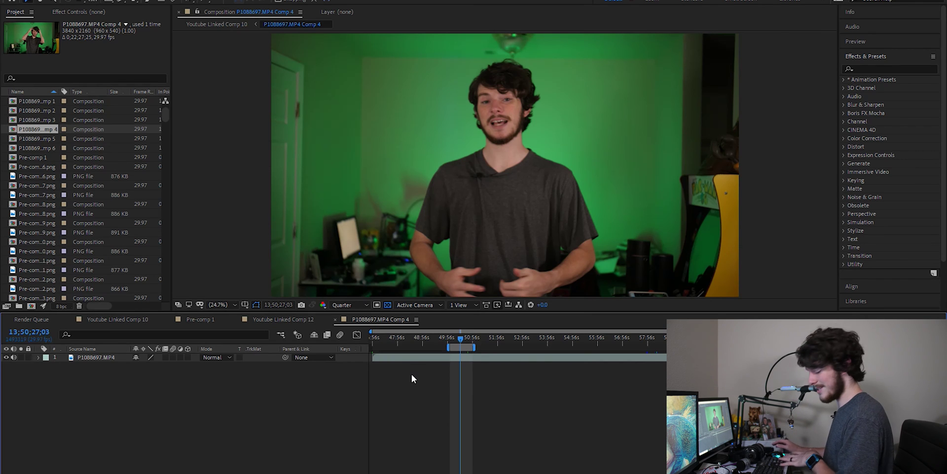
# - Queue the comp as a PNG Sequence output, saved into its own subfolder
pyautogui.hotkey('ctrl', 'm')
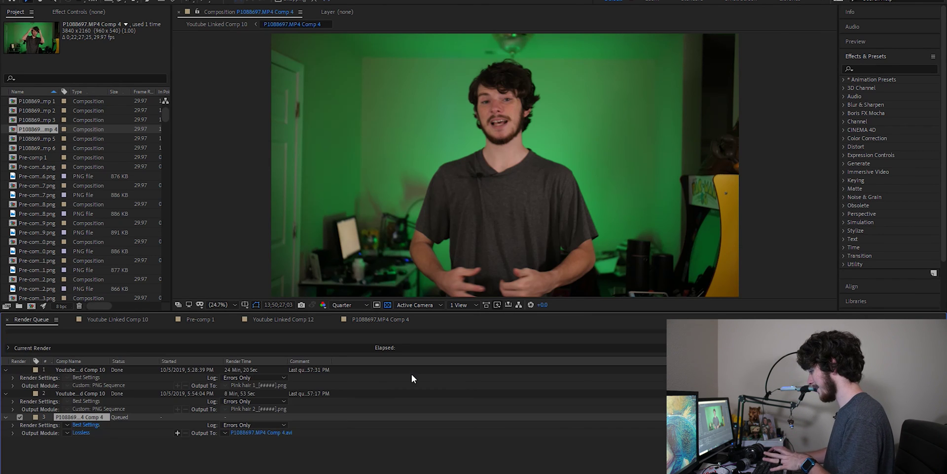
pyautogui.click(83, 433)
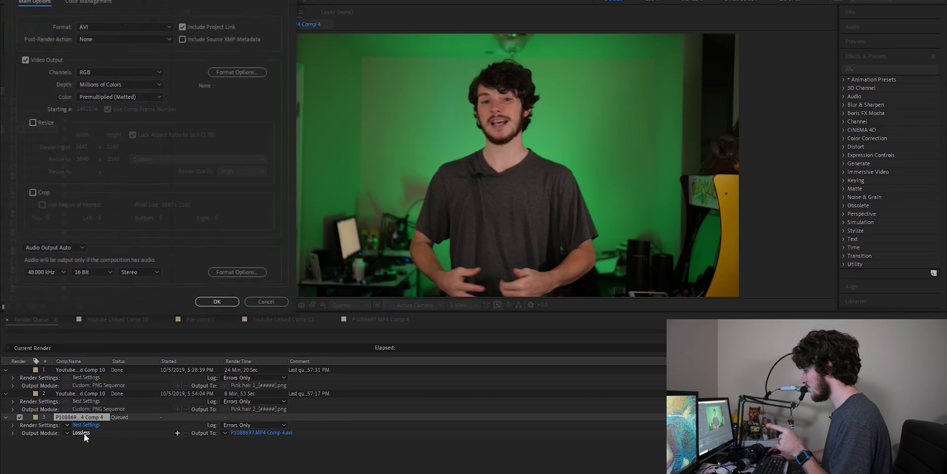
pyautogui.click(96, 22)
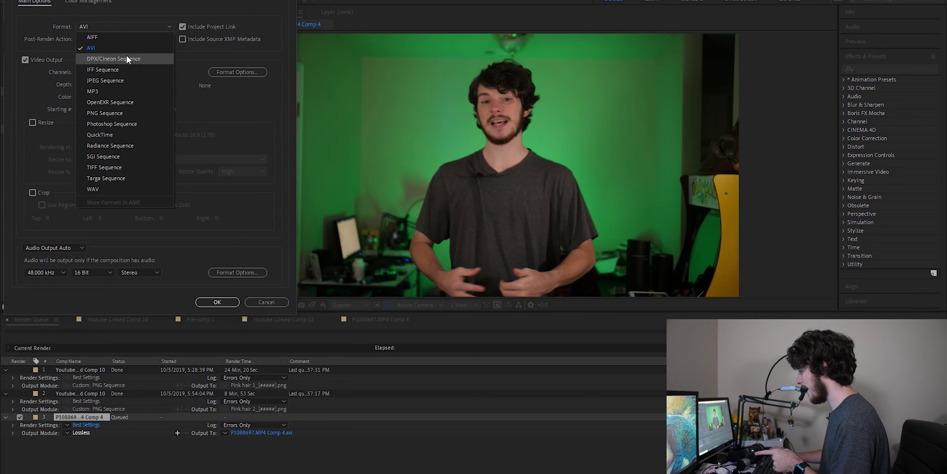
pyautogui.click(124, 113)
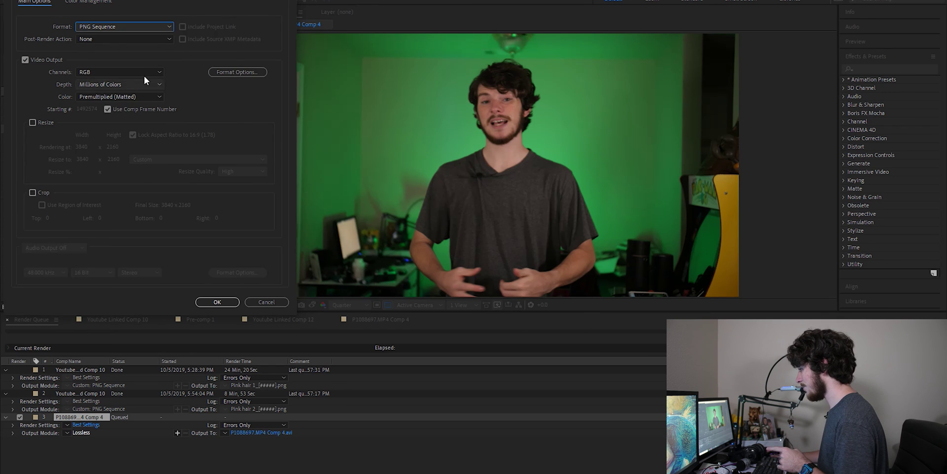
pyautogui.click(217, 301)
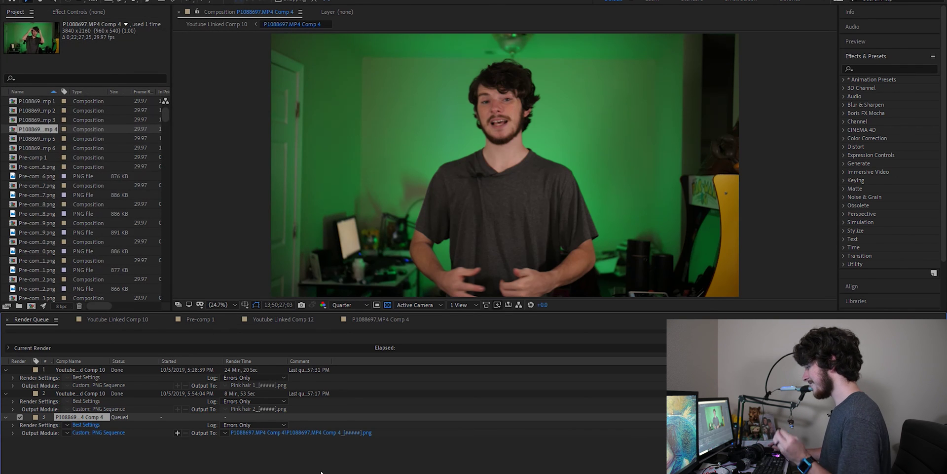
pyautogui.click(329, 434)
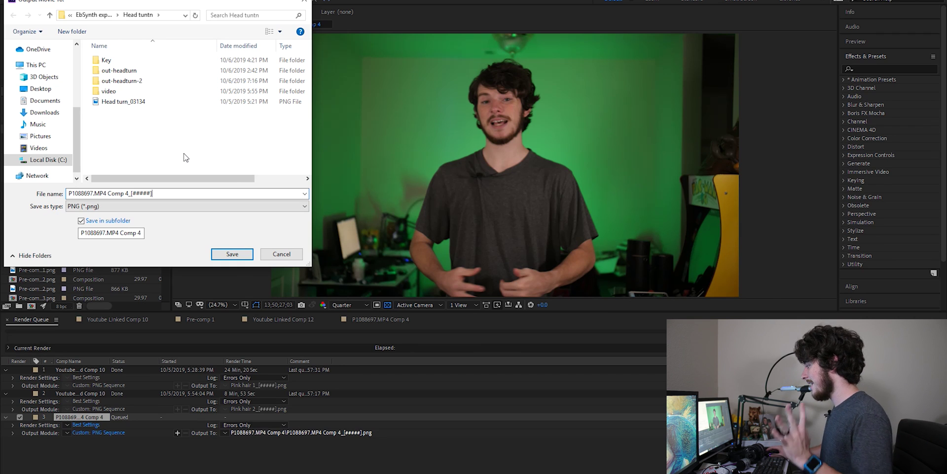
pyautogui.click(234, 253)
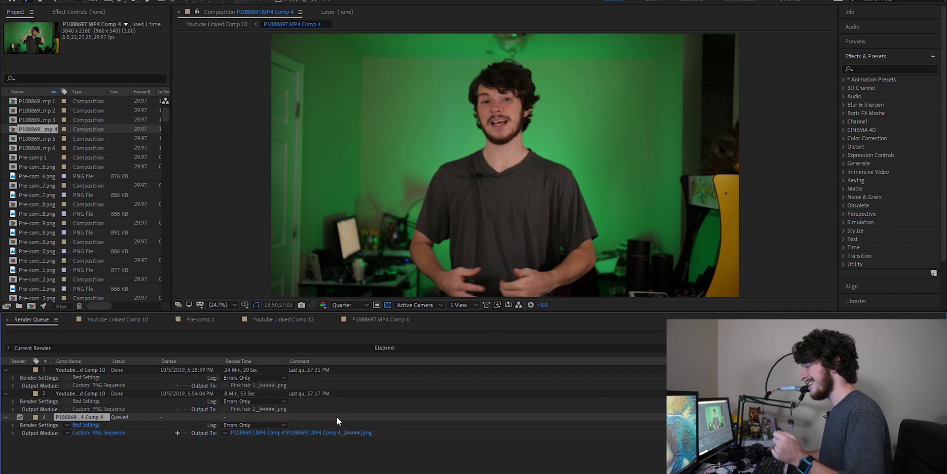